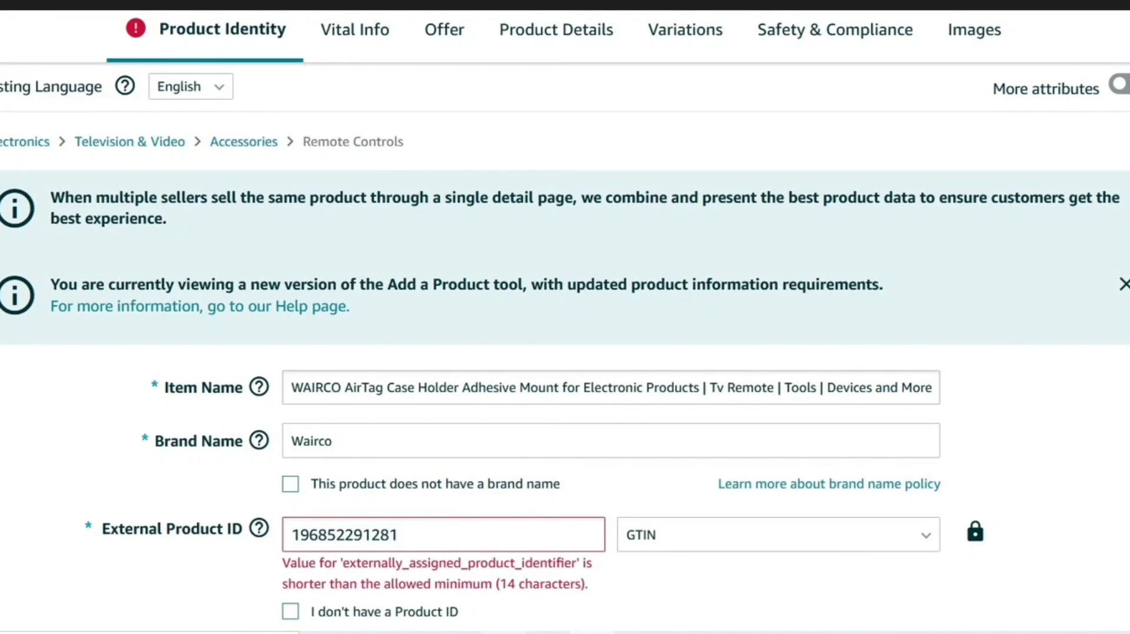
# Step: In the Excel template, try a value in empty Product Type cell C10 and cancel the validation warning
pyautogui.moveTo(501, 633)
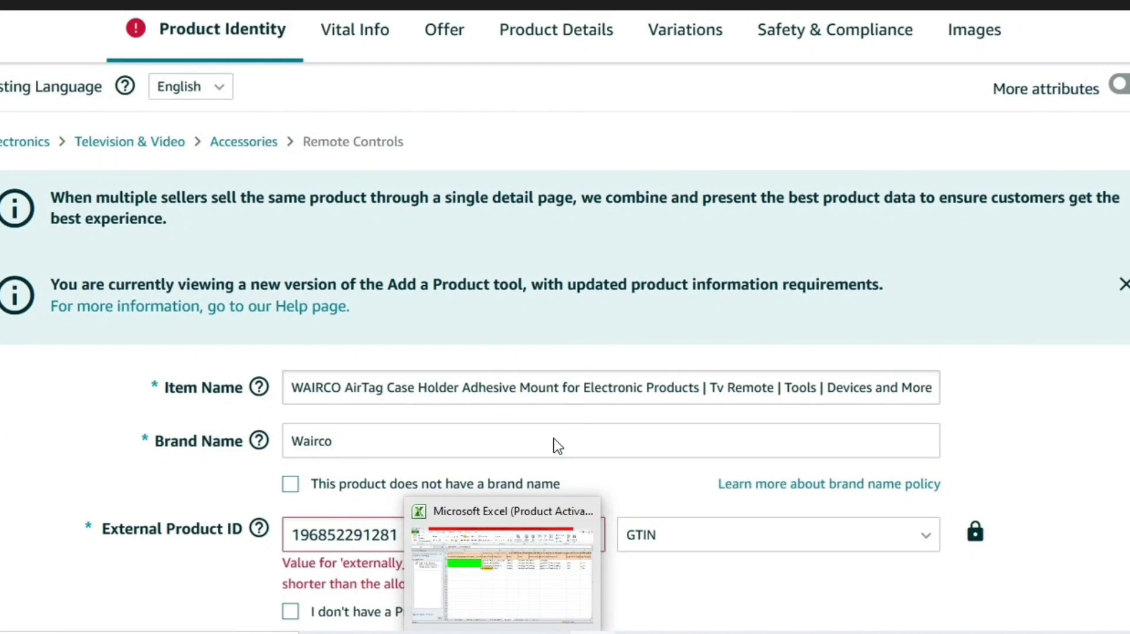
pyautogui.click(558, 546)
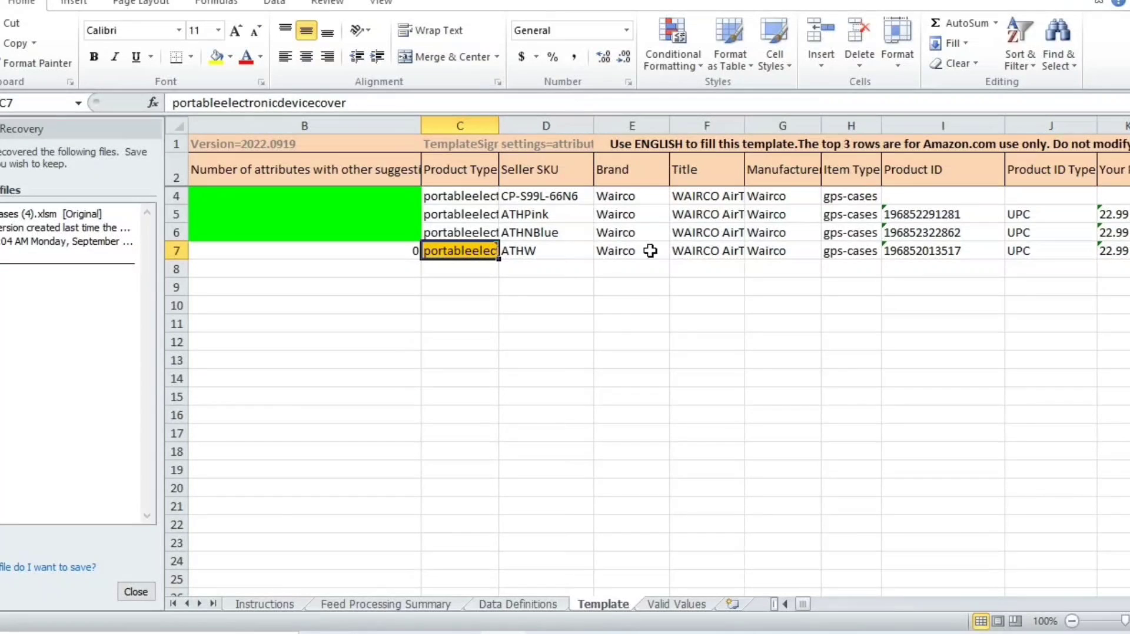
pyautogui.press('Down')
pyautogui.press('Down')
pyautogui.press('Down')
pyautogui.press('Right')
pyautogui.scroll(-1, 504, 245)
pyautogui.click(491, 247)
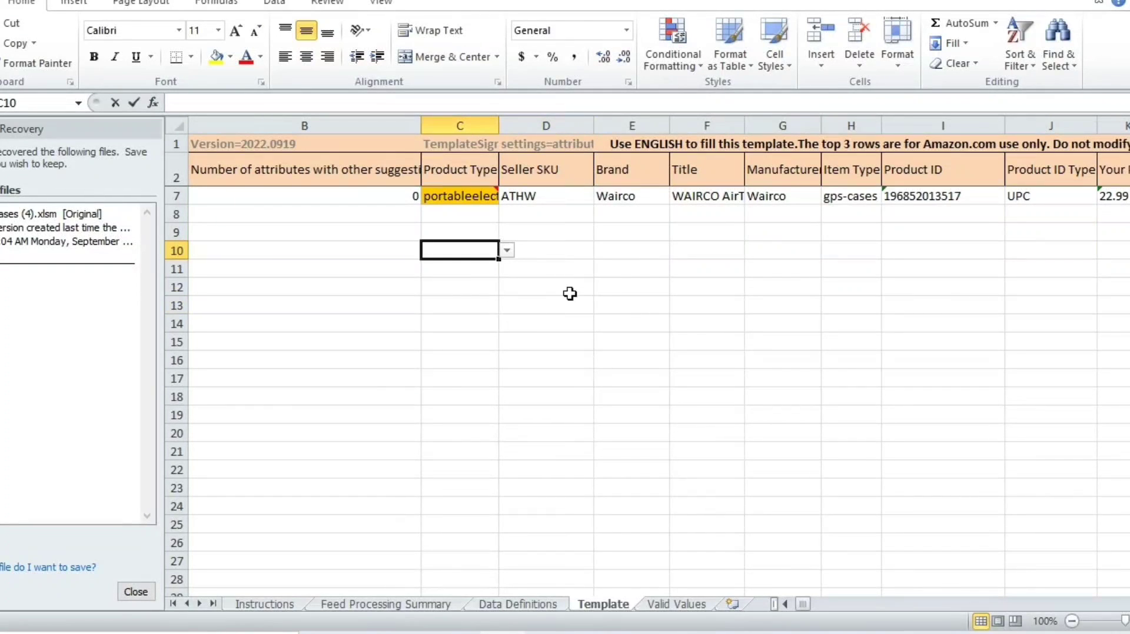
pyautogui.press('F2')
pyautogui.scroll(-2, 569, 295)
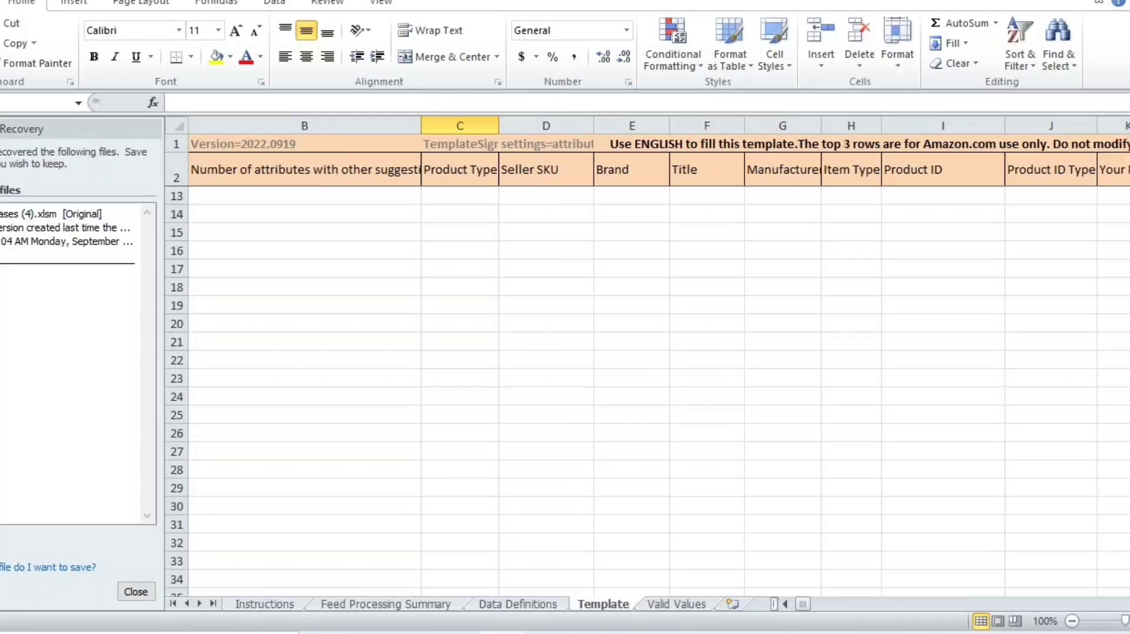
pyautogui.click(724, 403)
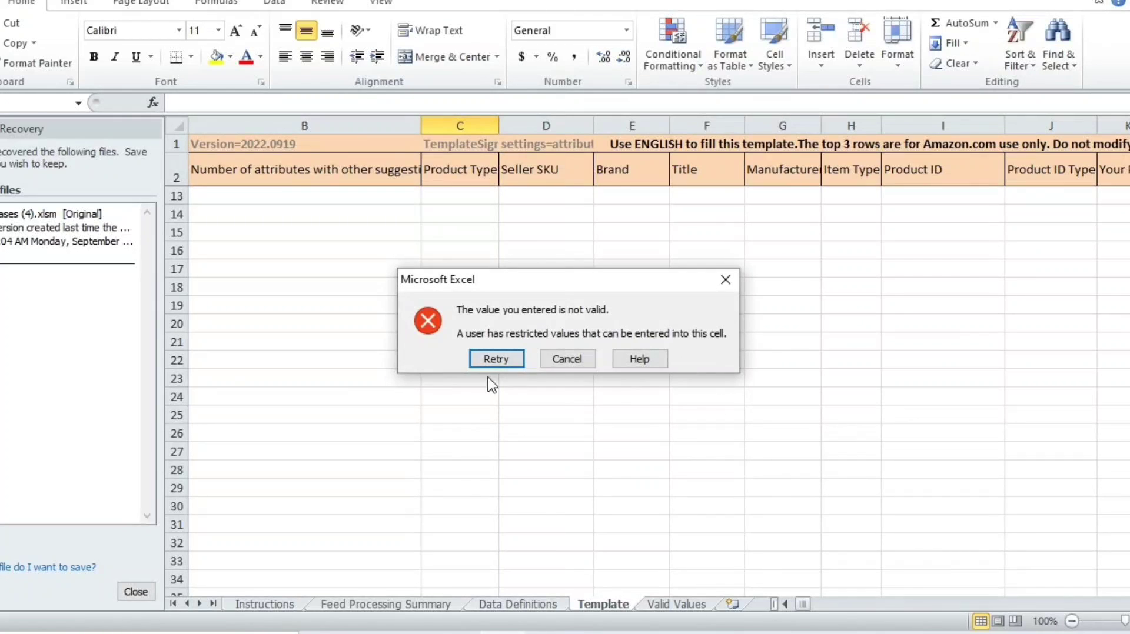
pyautogui.click(580, 361)
# Step: Select the ATHW row's Product Type cell C7
pyautogui.scroll(2, 583, 357)
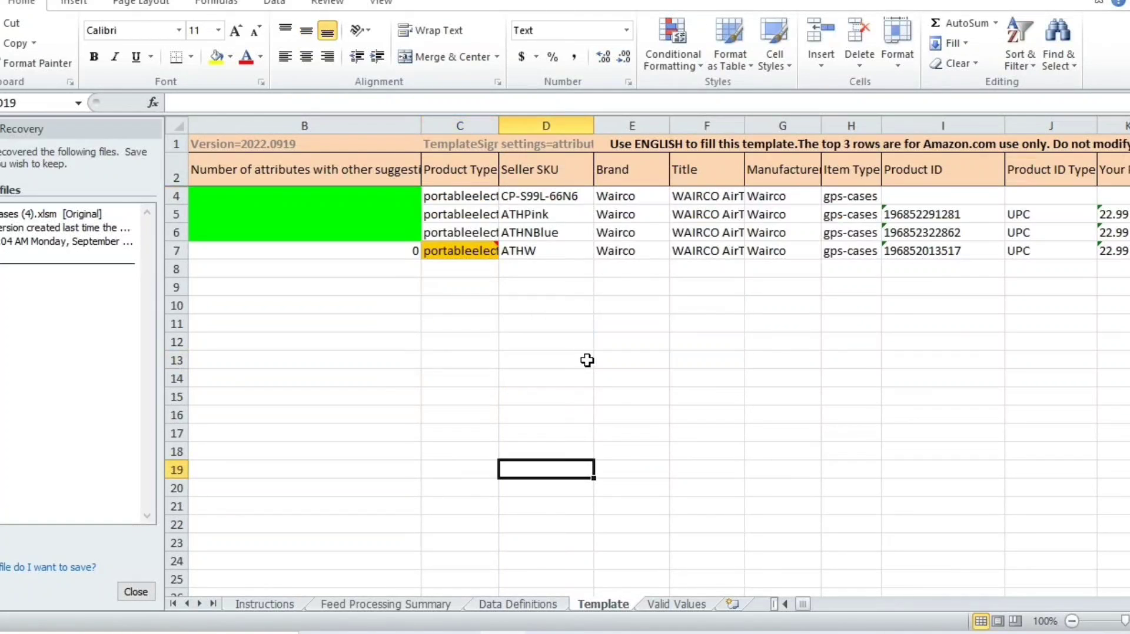
pyautogui.click(491, 250)
pyautogui.moveTo(500, 252)
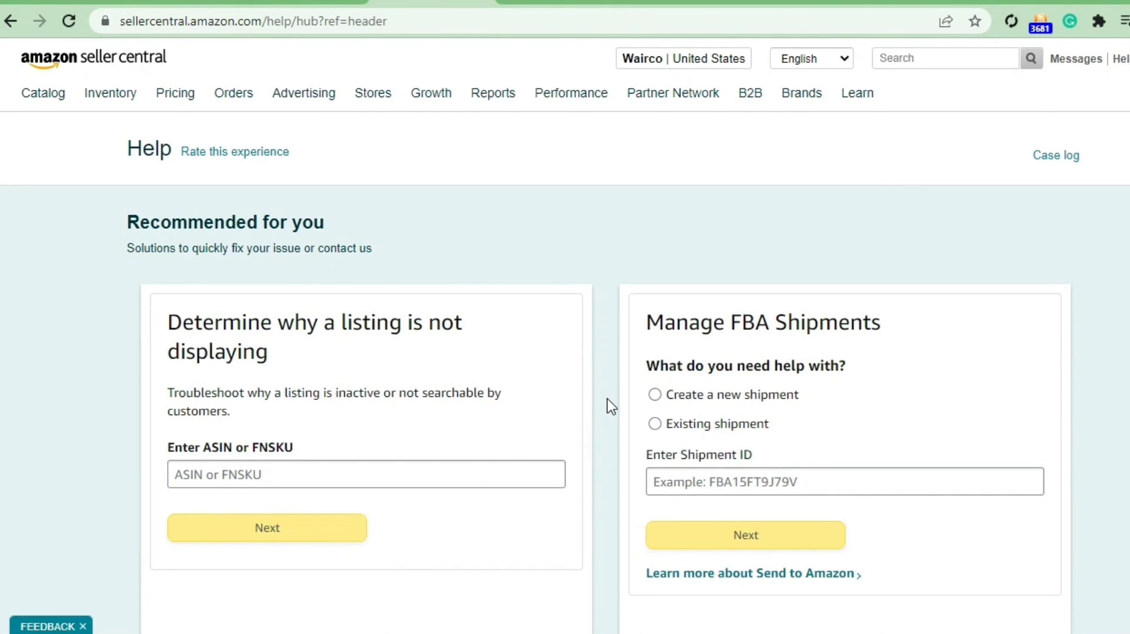
# Step: Scroll through the Seller Central Help hub's recommended support options
pyautogui.scroll(-2, 611, 407)
pyautogui.scroll(2, 611, 408)
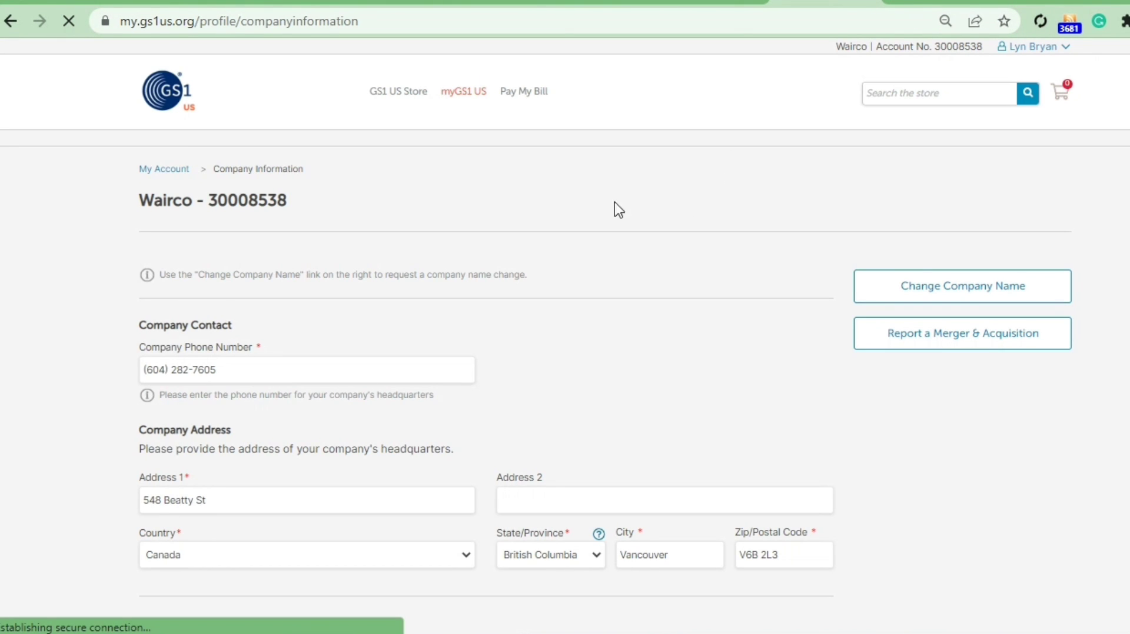
# Step: Go through the myGS1 US dashboard to the Identifier Certificates page
pyautogui.click(184, 92)
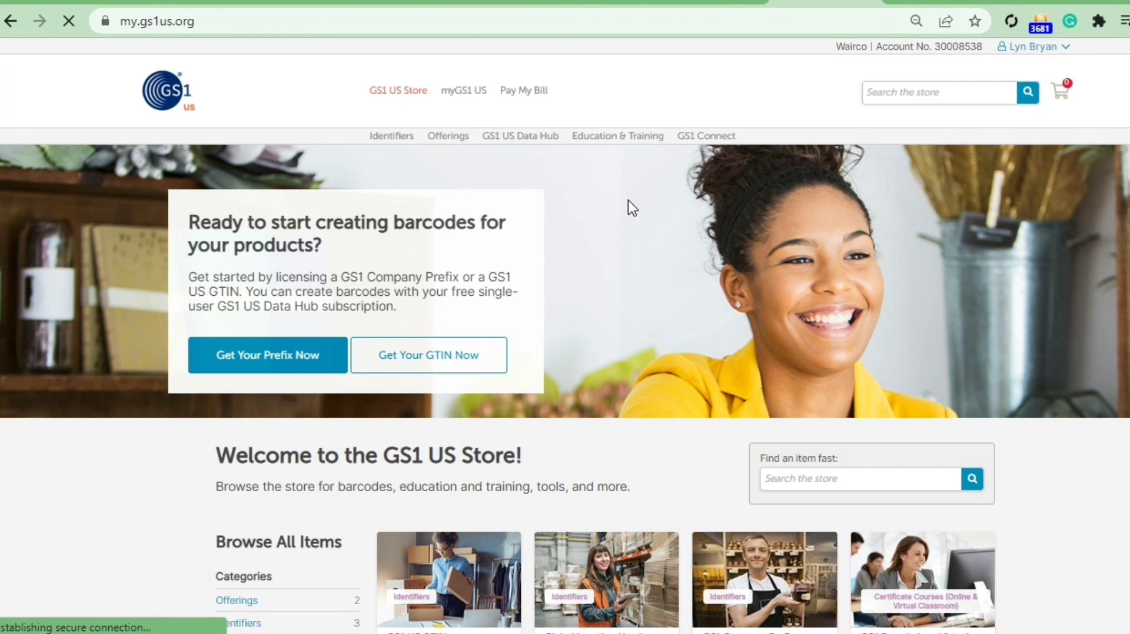
pyautogui.click(447, 94)
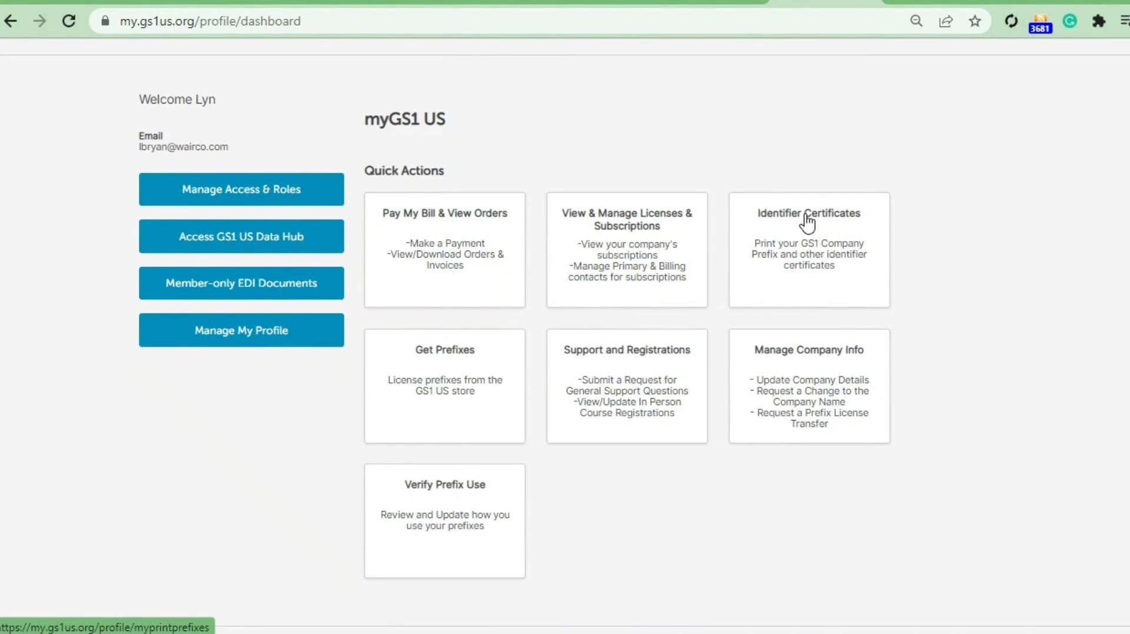
pyautogui.rightClick(806, 217)
pyautogui.click(815, 229)
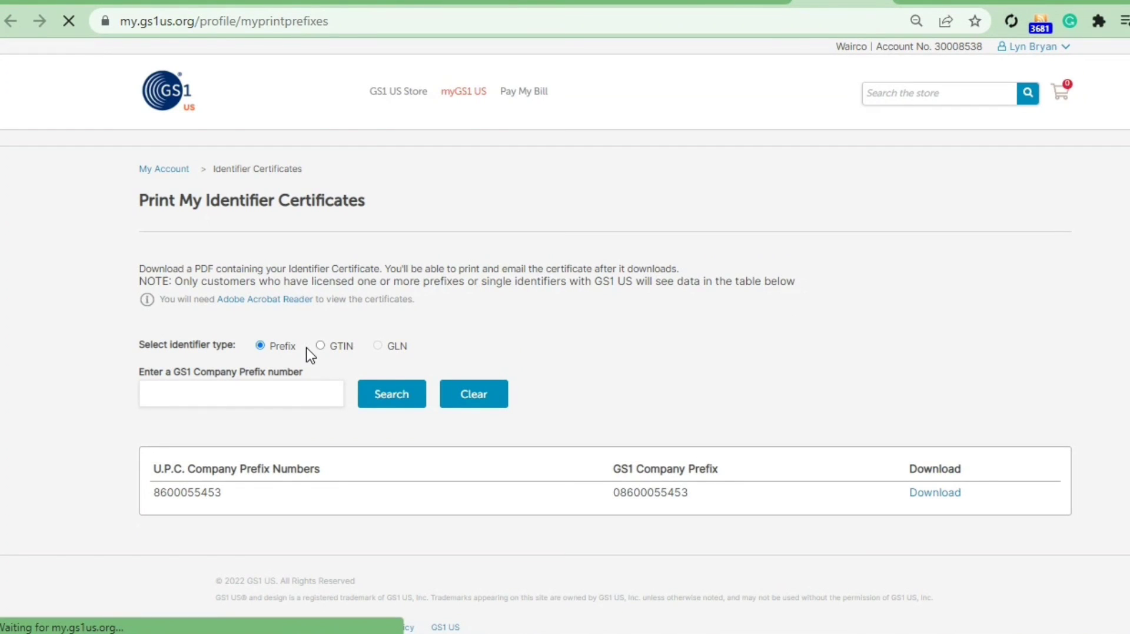
# Step: List the GTIN certificates, download one, and go back to the myGS1 US dashboard
pyautogui.click(320, 347)
pyautogui.scroll(-2, 708, 405)
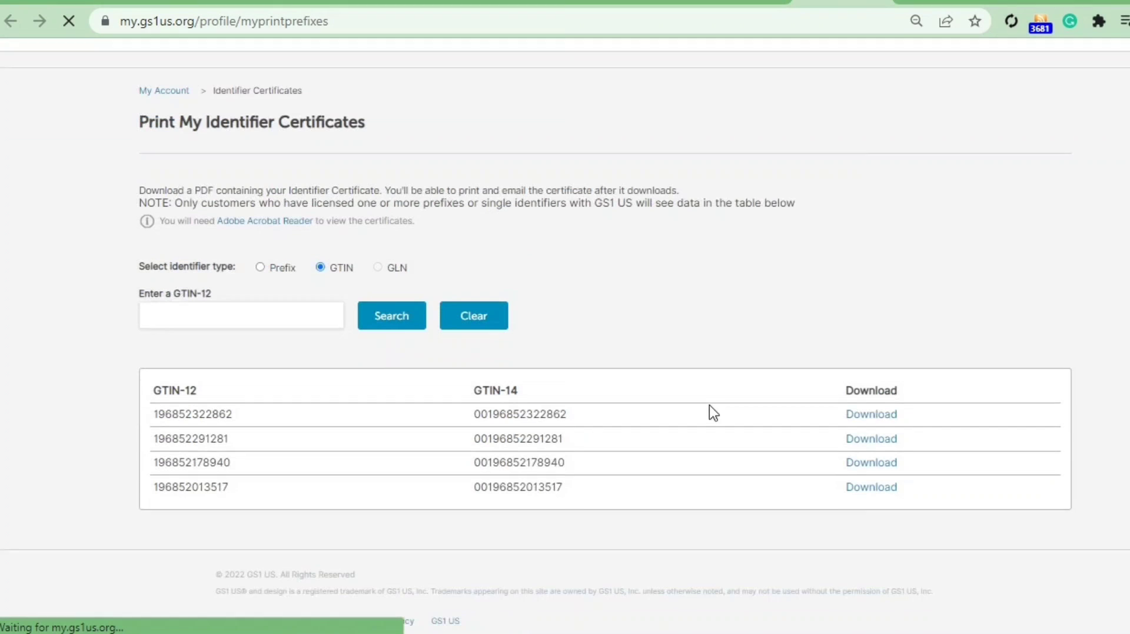
pyautogui.click(921, 403)
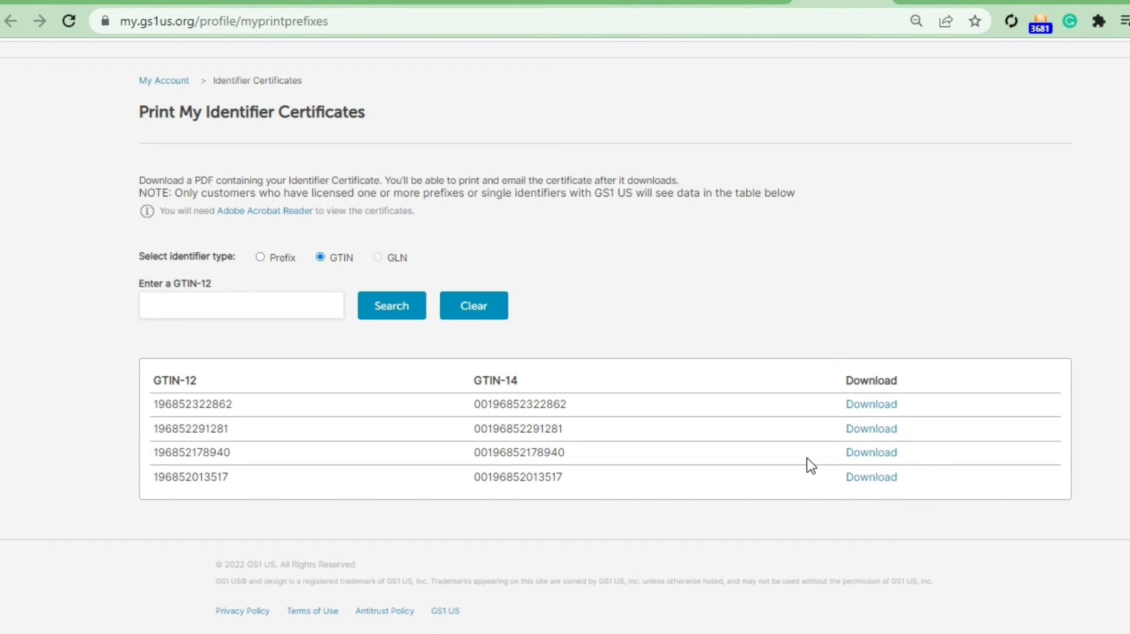
pyautogui.scroll(2, 736, 333)
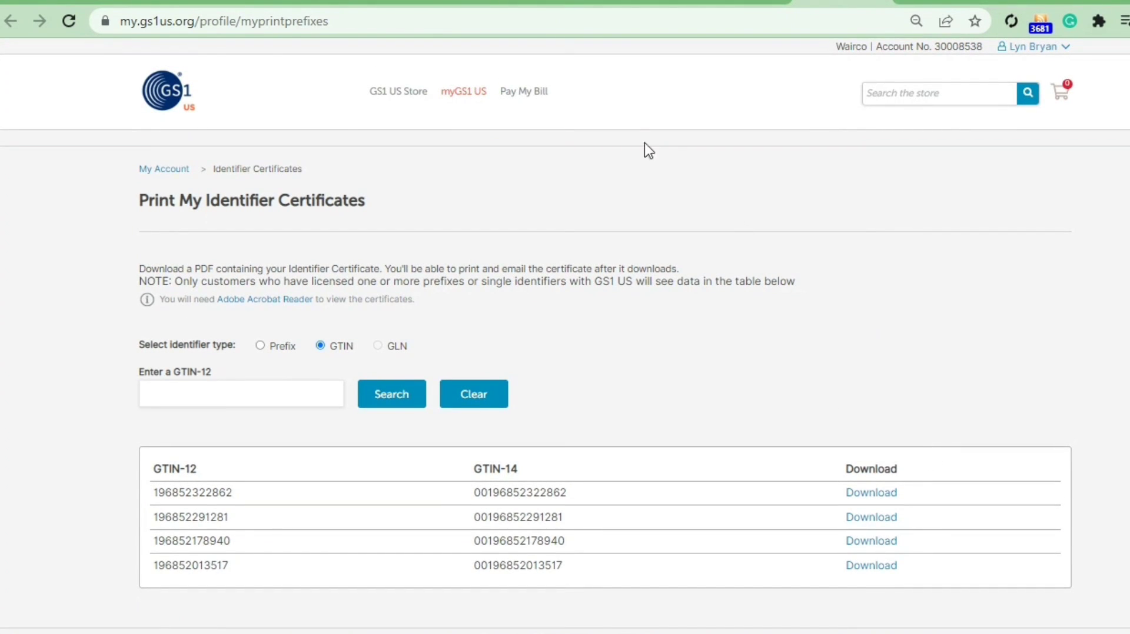
pyautogui.click(406, 96)
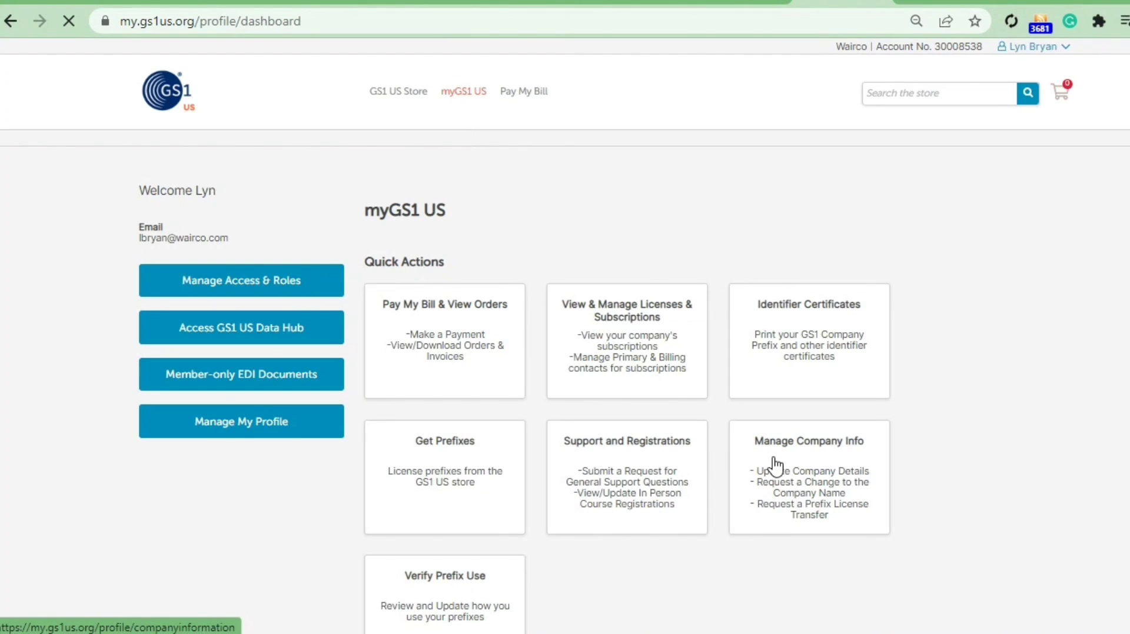
# Step: Review the GS1 Company Information contact and address details, then return to Seller Central Help
pyautogui.click(776, 466)
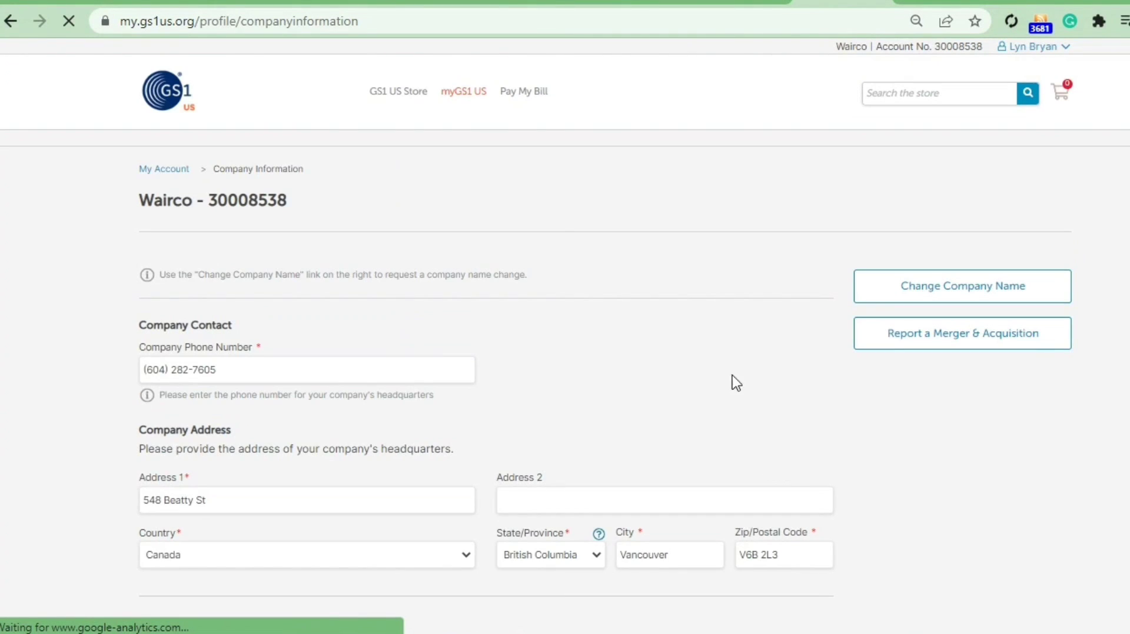
pyautogui.scroll(-3, 725, 360)
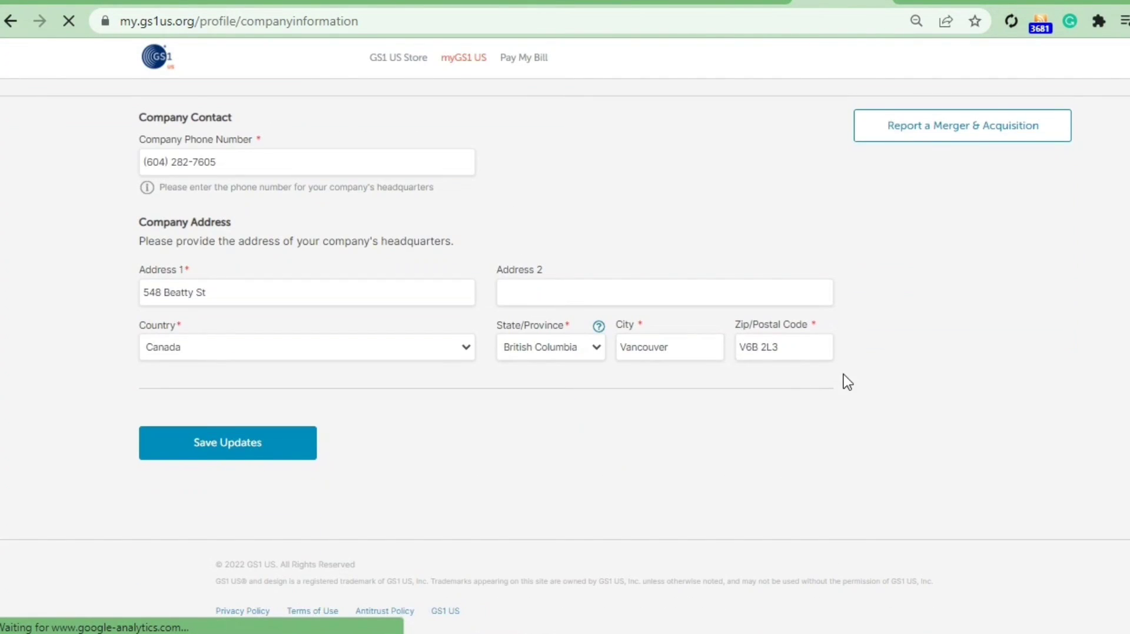
pyautogui.scroll(2, 847, 383)
pyautogui.scroll(2, 677, 365)
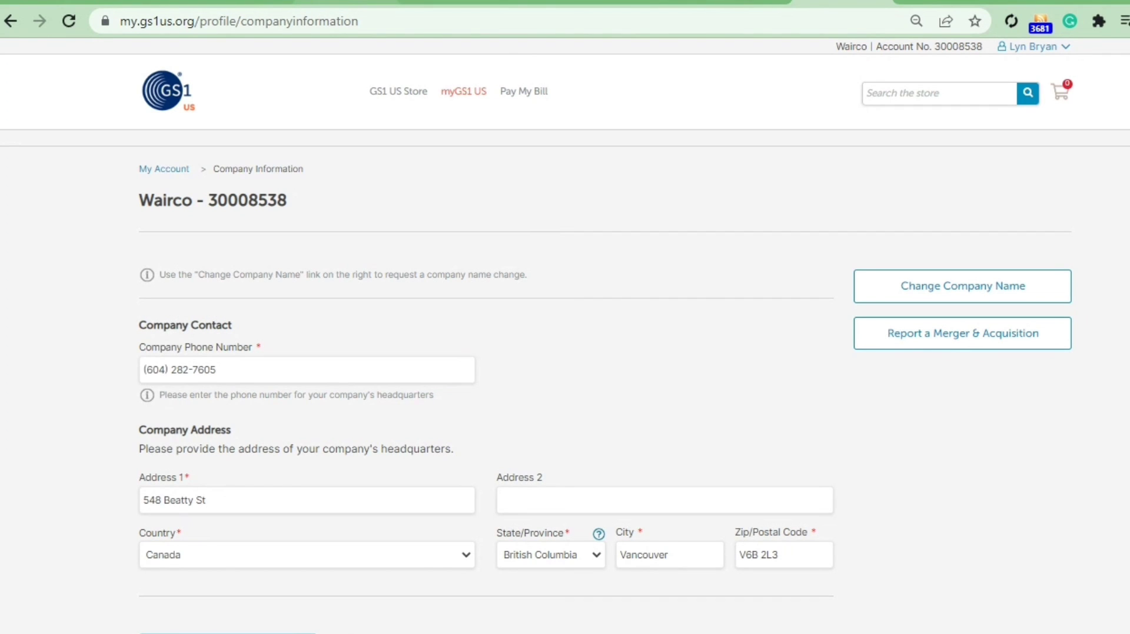
pyautogui.hotkey('ctrl', 'Tab')
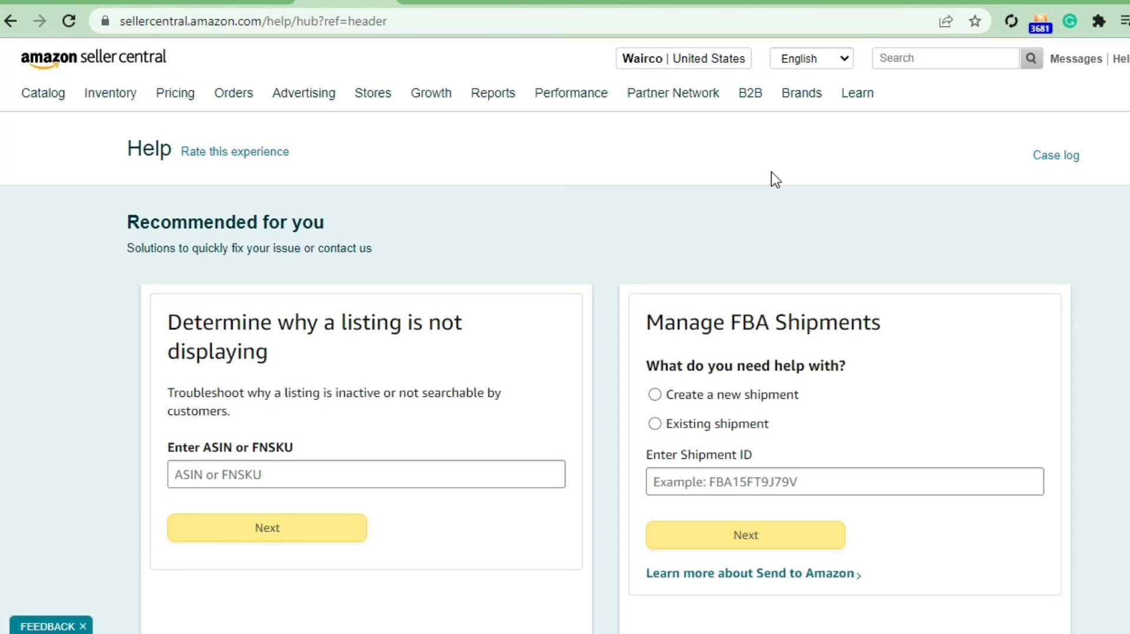
# Step: On the contact form, go through the issue description's list of requested answers
pyautogui.scroll(-2, 694, 247)
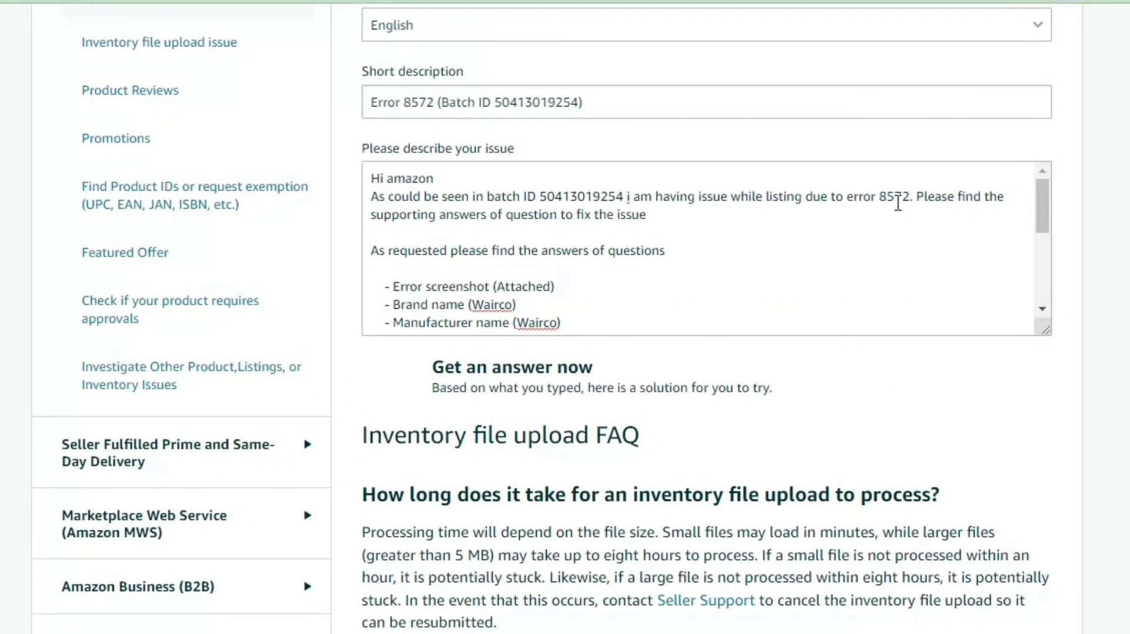
pyautogui.click(854, 196)
pyautogui.click(891, 247)
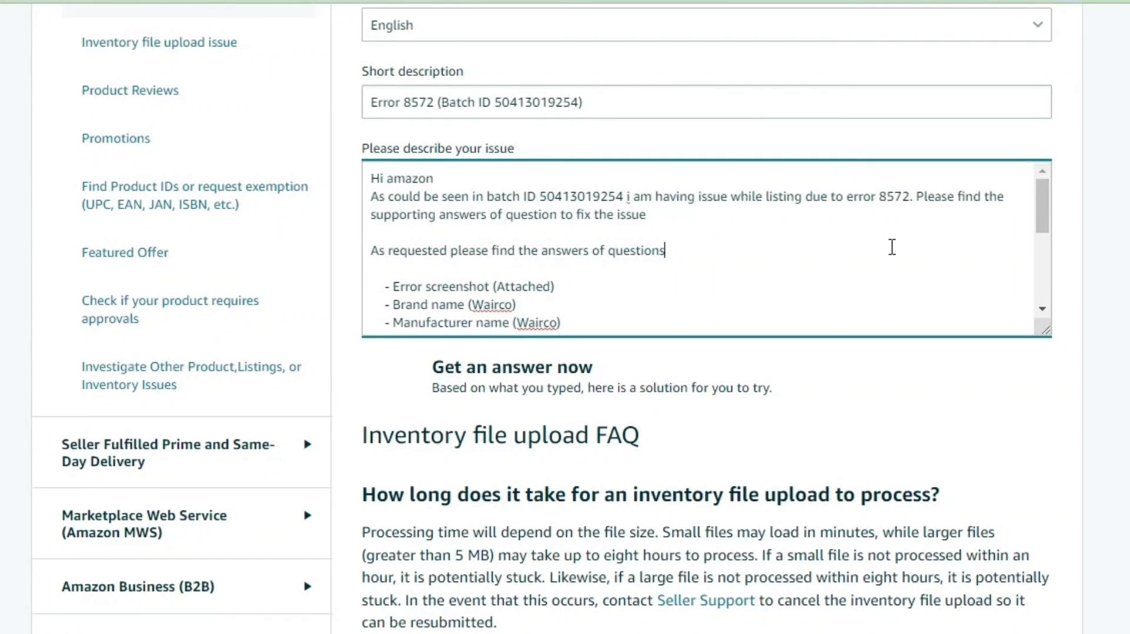
pyautogui.scroll(-1, 1045, 318)
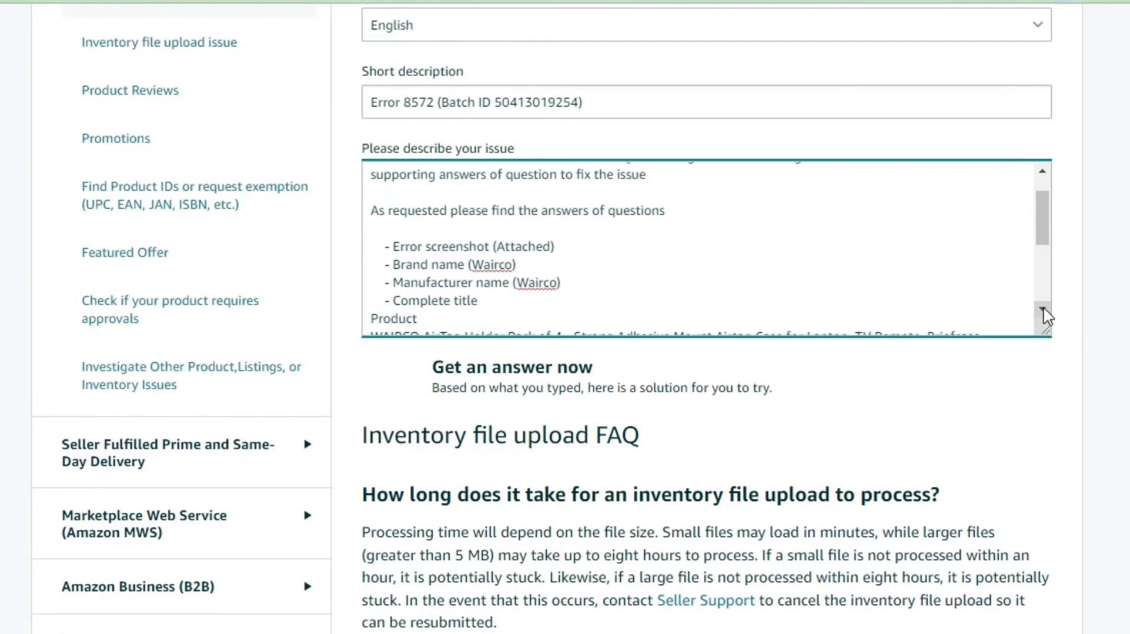
pyautogui.click(496, 246)
# Step: Check the manufacturer name Wairco and the proof of relationship line in the description
pyautogui.click(533, 283)
pyautogui.scroll(1, 852, 252)
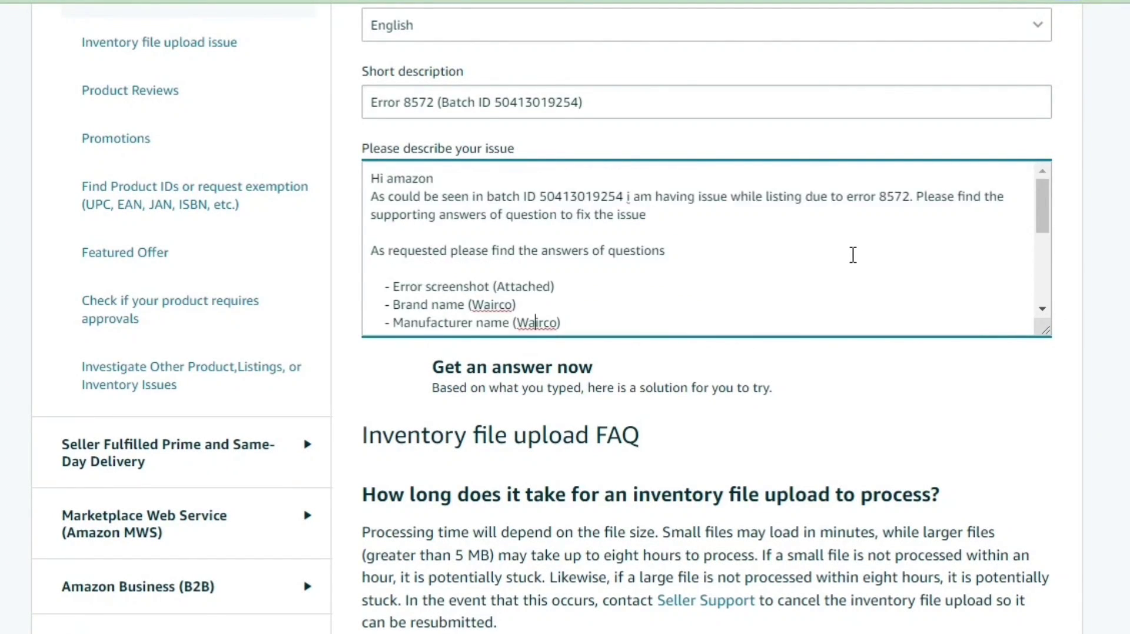
pyautogui.scroll(-3, 779, 255)
pyautogui.scroll(2, 655, 300)
pyautogui.scroll(-3, 668, 283)
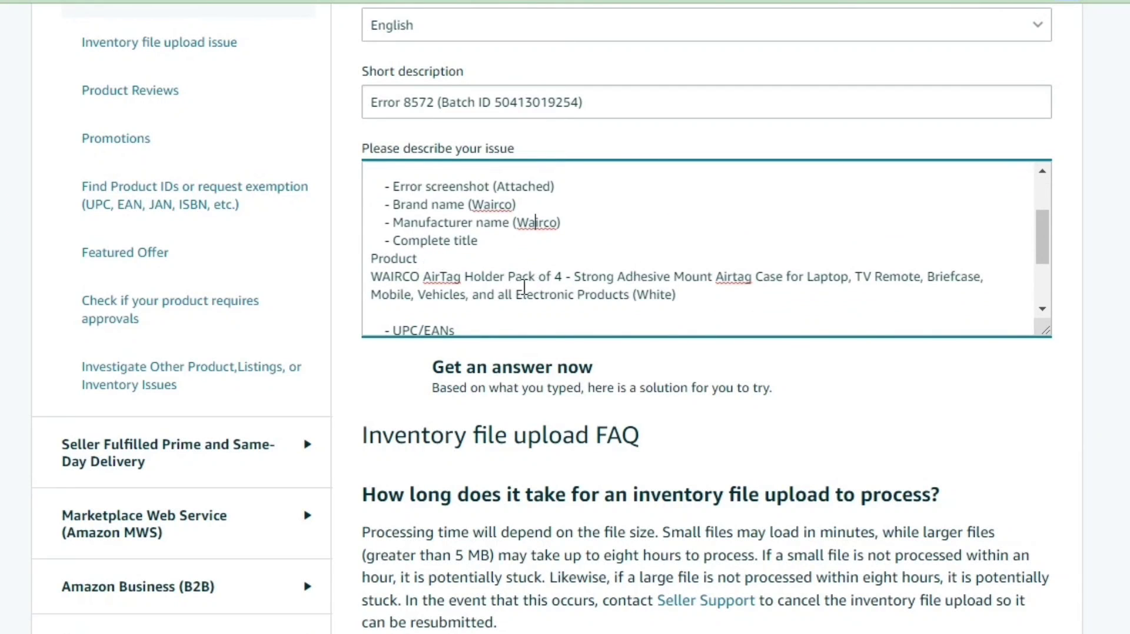
pyautogui.scroll(-3, 598, 280)
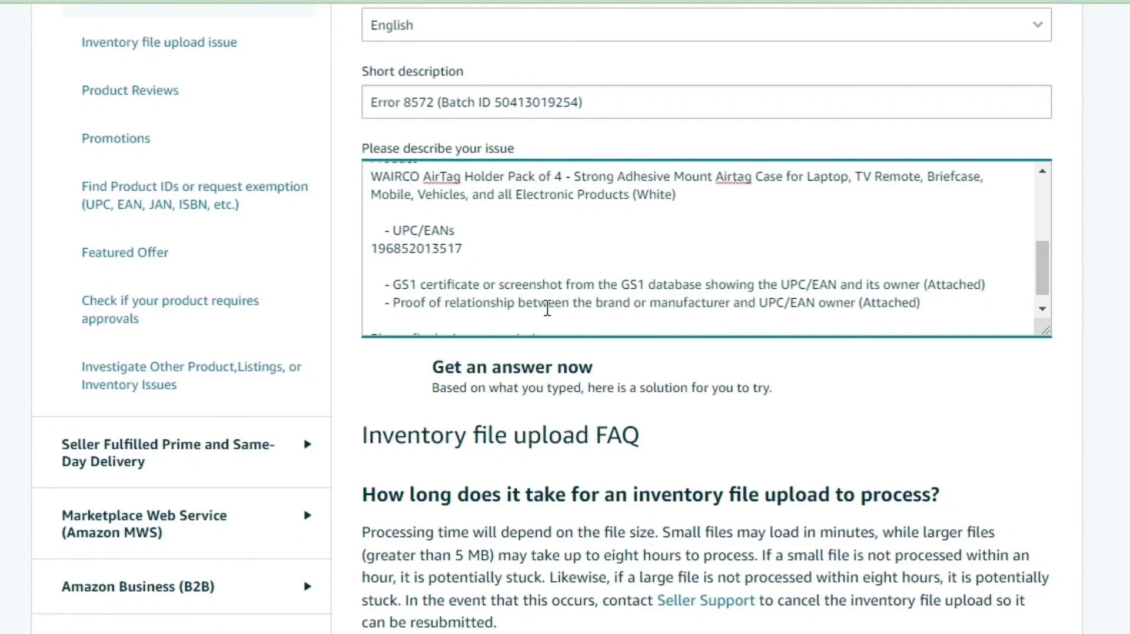
pyautogui.click(876, 304)
pyautogui.scroll(-20, 796, 287)
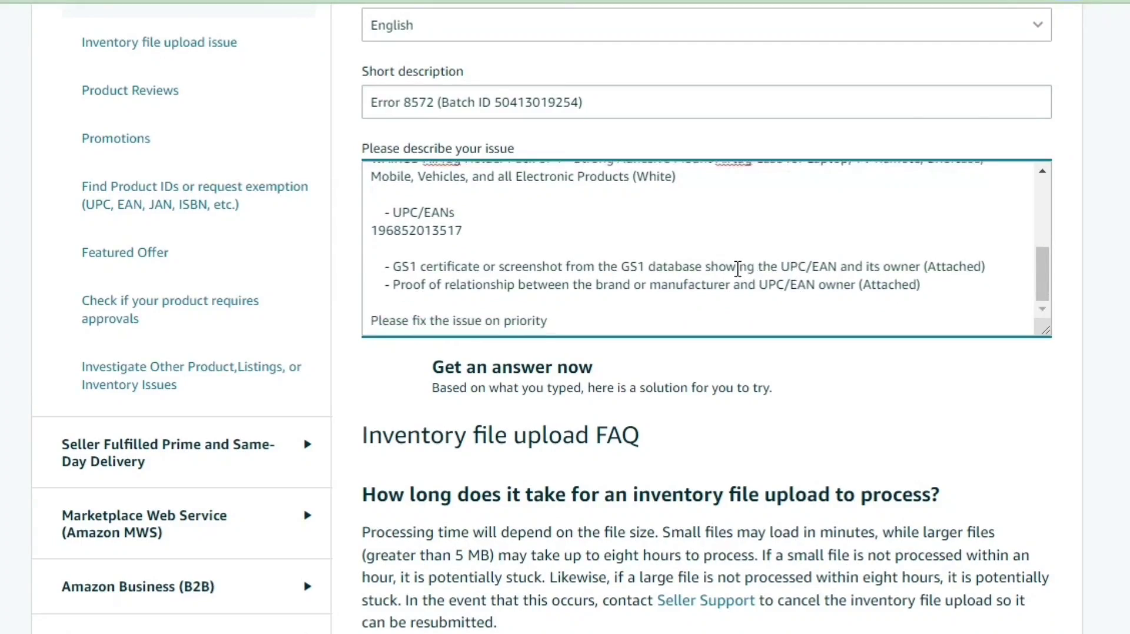
# Step: Attach the GTIN certificate PDF and Barcode Screenshot.png to the support case
pyautogui.scroll(-20, 738, 258)
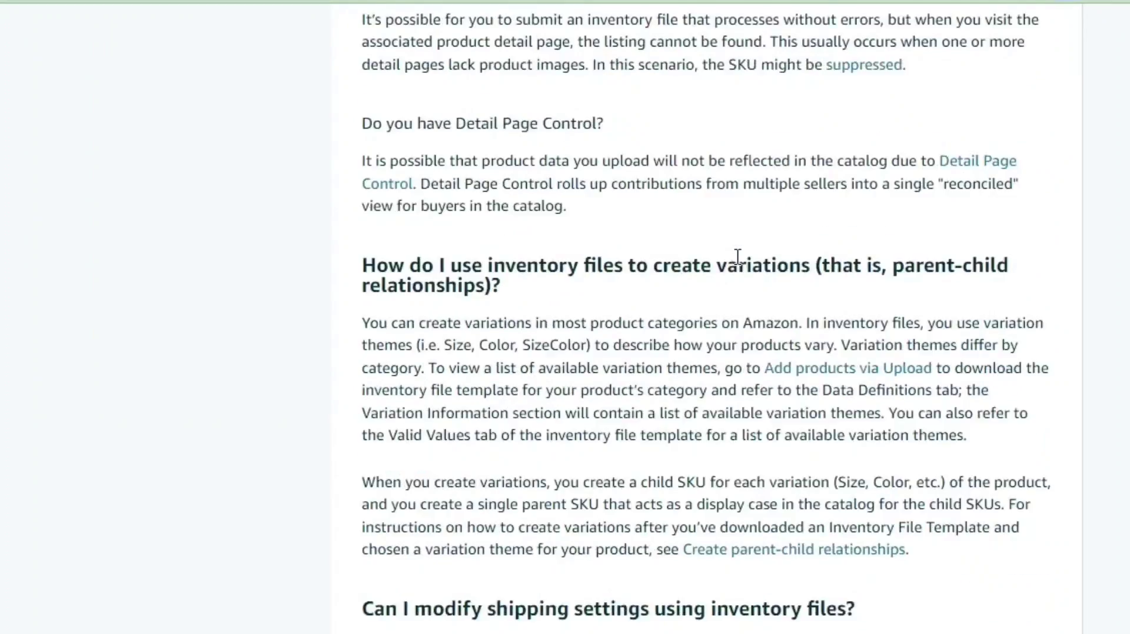
pyautogui.scroll(-3, 720, 301)
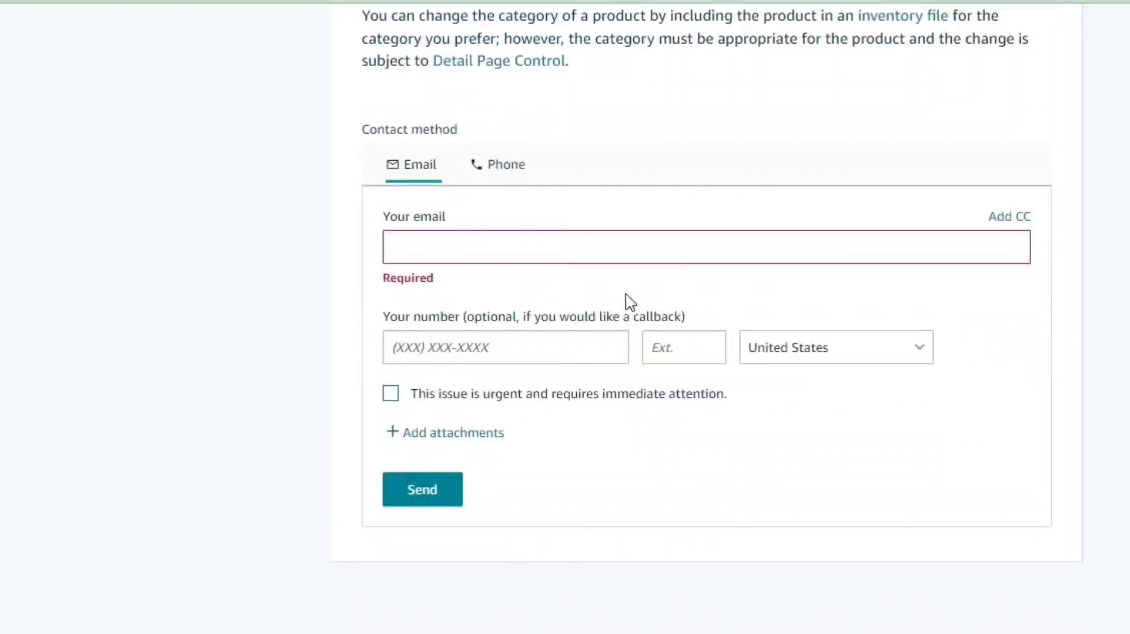
pyautogui.click(485, 434)
pyautogui.doubleClick(318, 131)
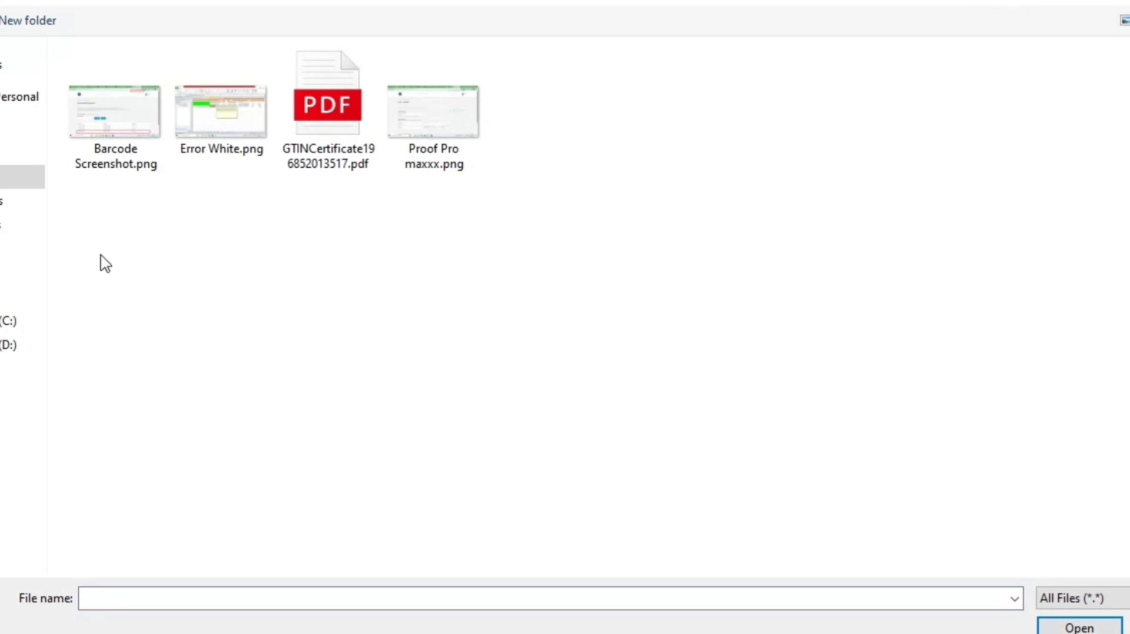
pyautogui.doubleClick(103, 152)
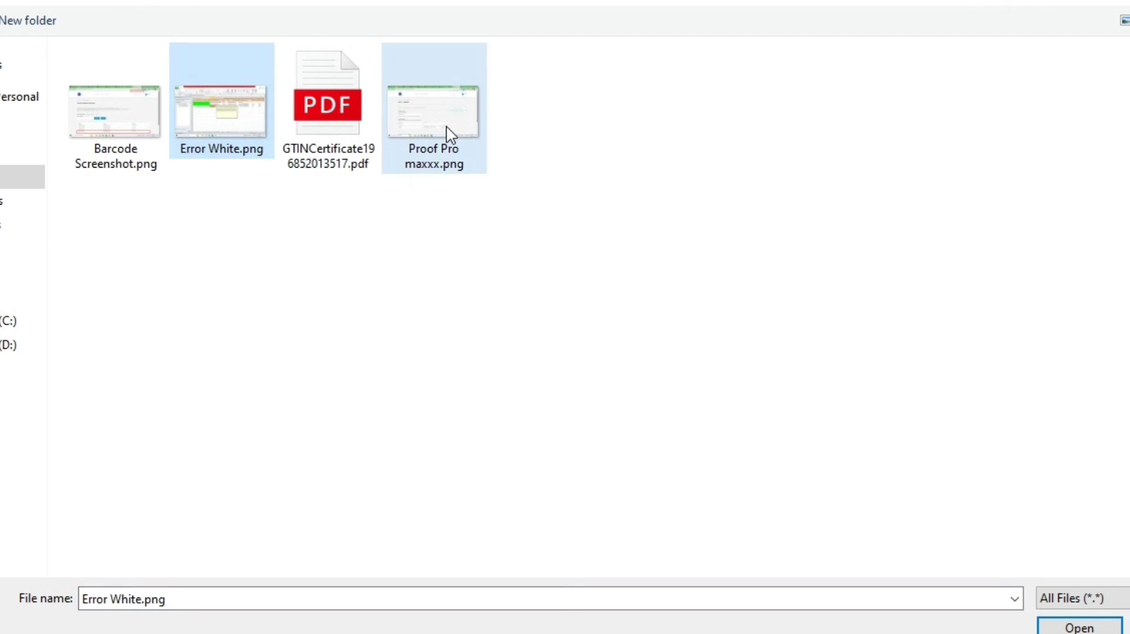
# Step: Attach Error White.png and Proof Pro maxxx.png to the support case
pyautogui.click(449, 136)
pyautogui.click(238, 109)
pyautogui.doubleClick(238, 109)
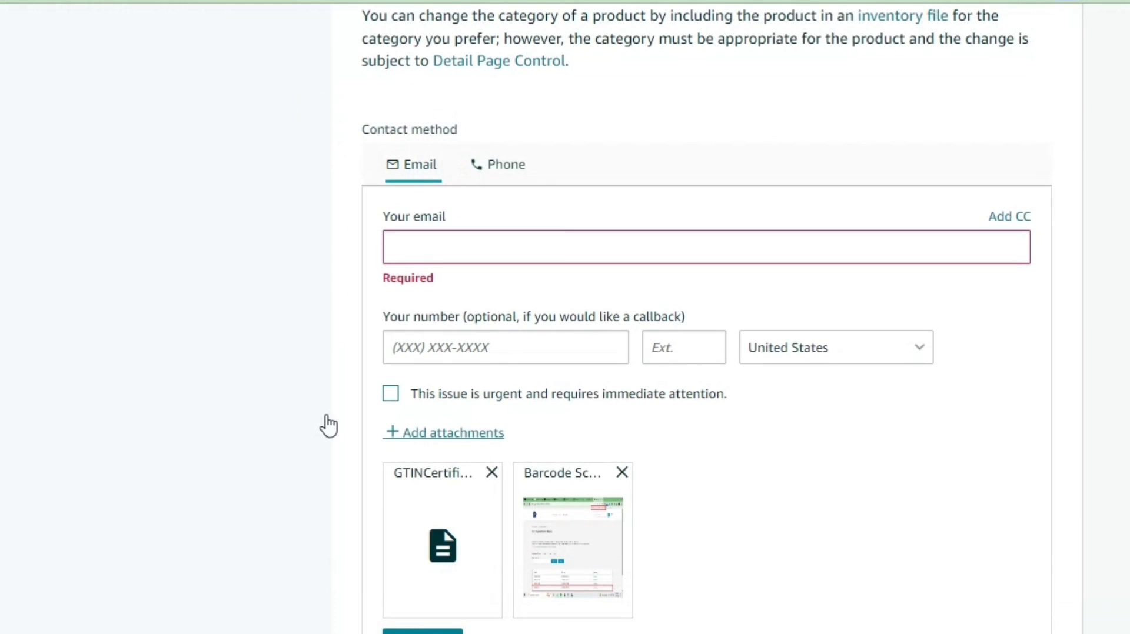
pyautogui.click(448, 434)
pyautogui.doubleClick(447, 154)
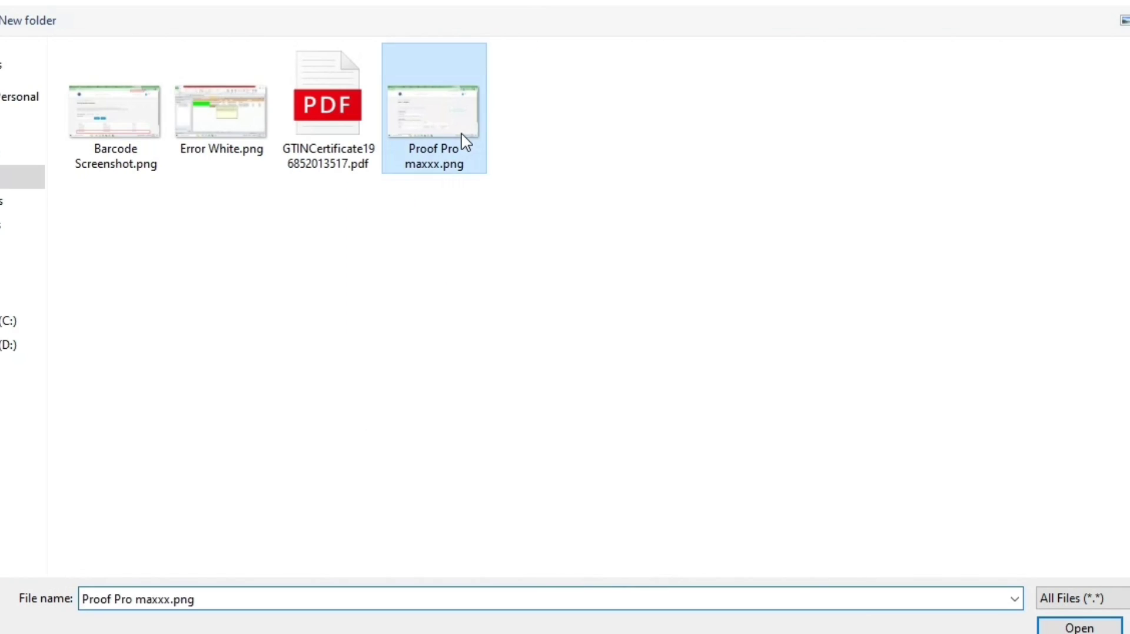
pyautogui.scroll(-2, 765, 500)
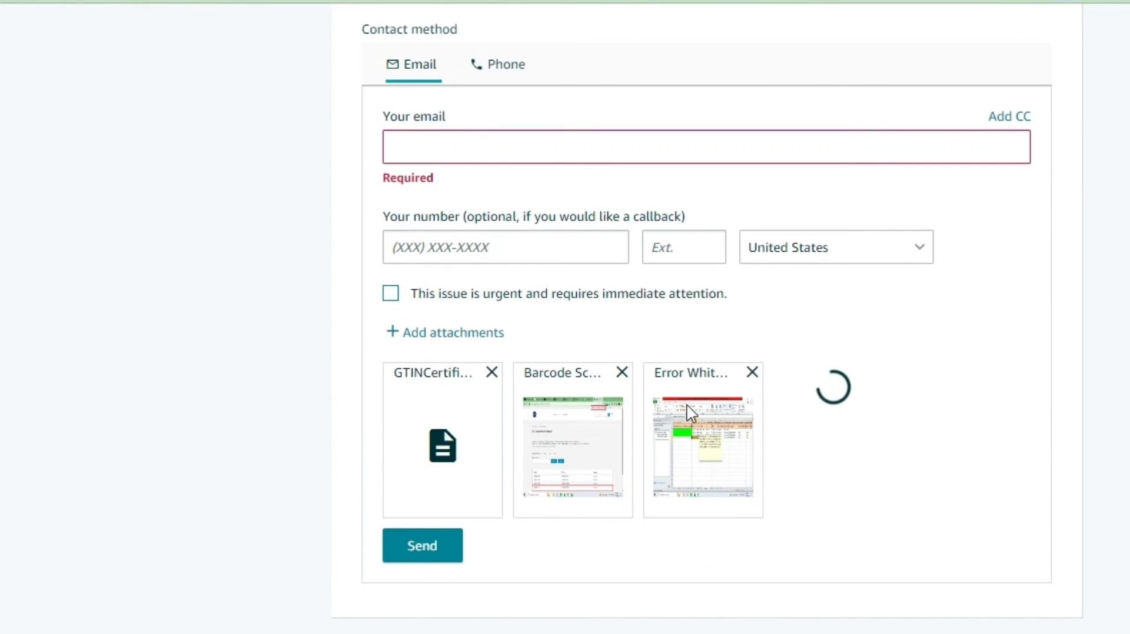
pyautogui.scroll(-2, 667, 486)
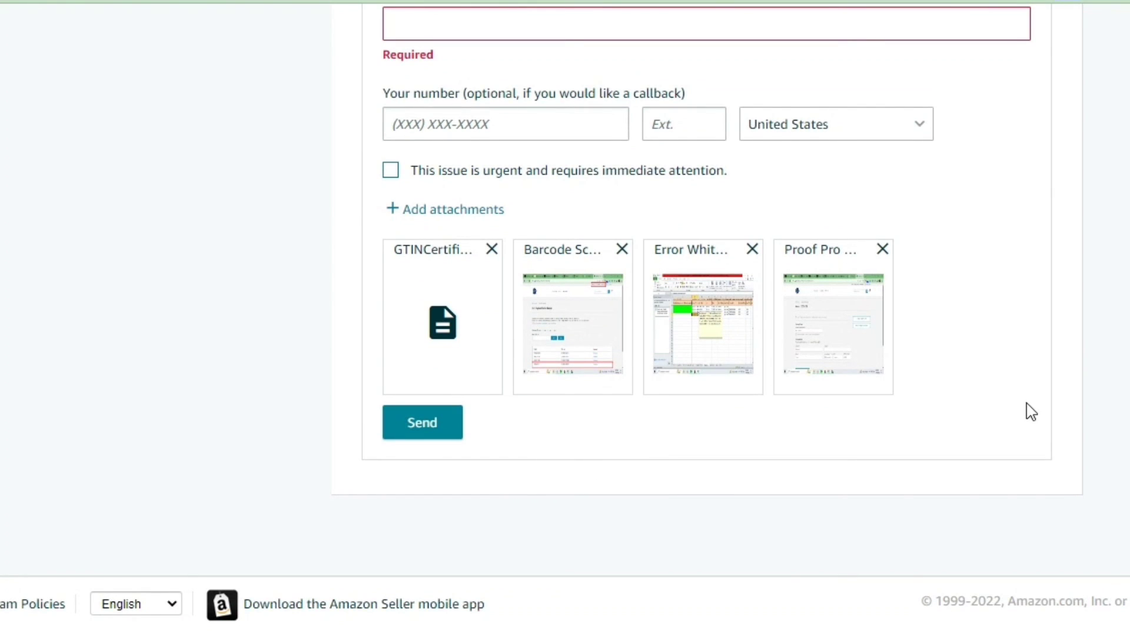
pyautogui.scroll(2, 853, 497)
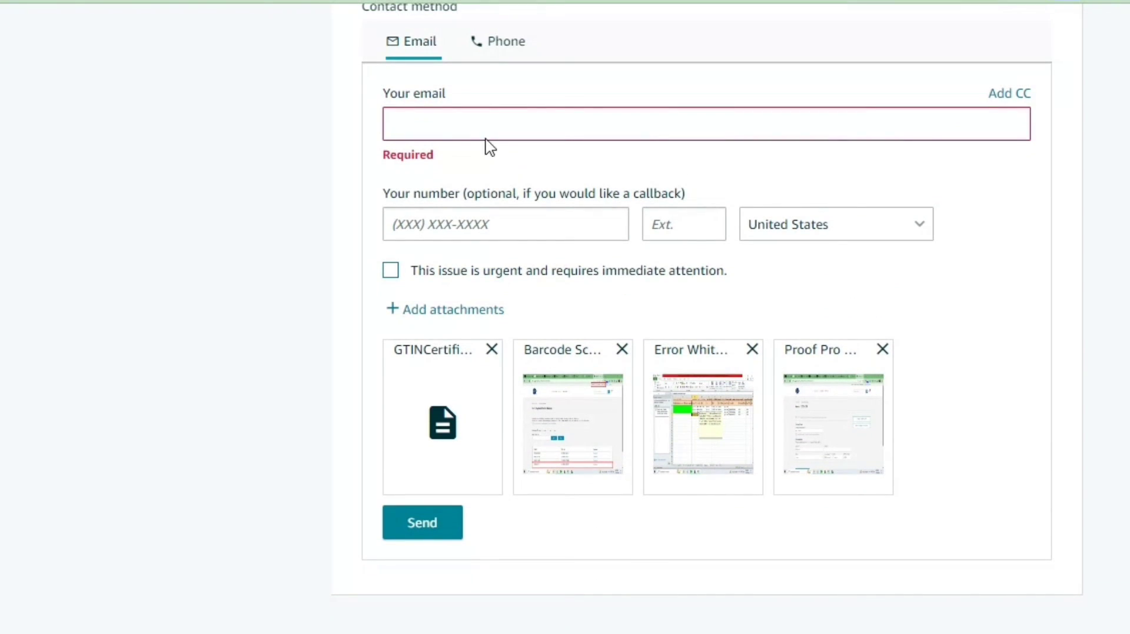
# Step: Highlight Amazon's reply sentence 'The issue has been rectified…' in the error 8572 case
pyautogui.click(492, 119)
pyautogui.scroll(-2, 965, 335)
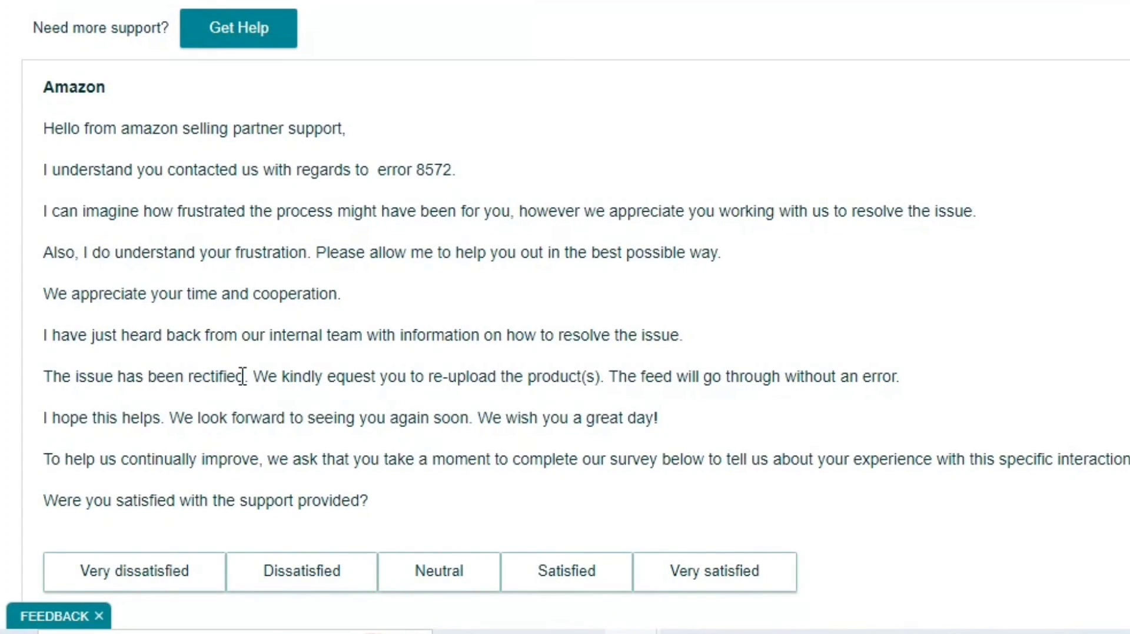
pyautogui.tripleClick(69, 381)
pyautogui.moveTo(578, 416); pyautogui.dragTo(928, 416)
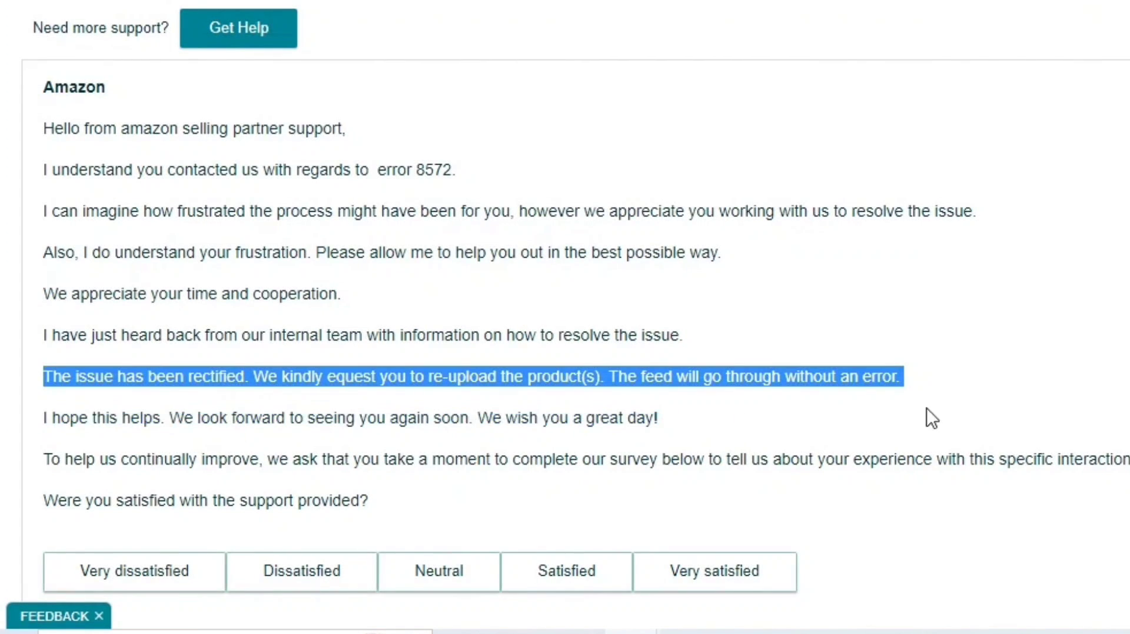